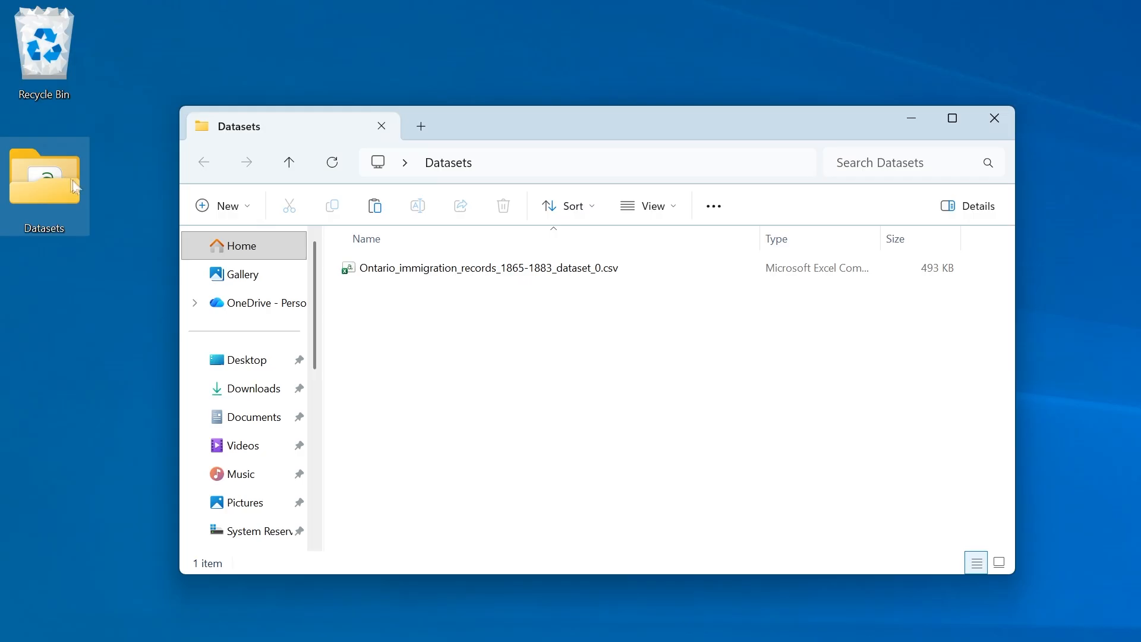
Find the installed openrefine app with the system search and launch it.
click(99, 194)
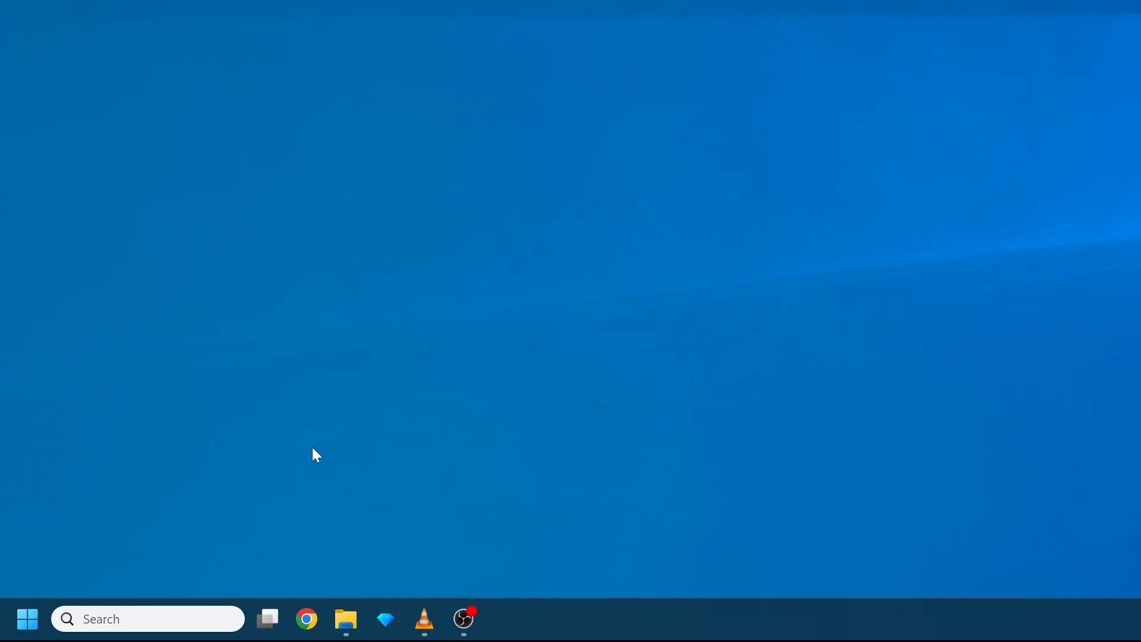
click(127, 609)
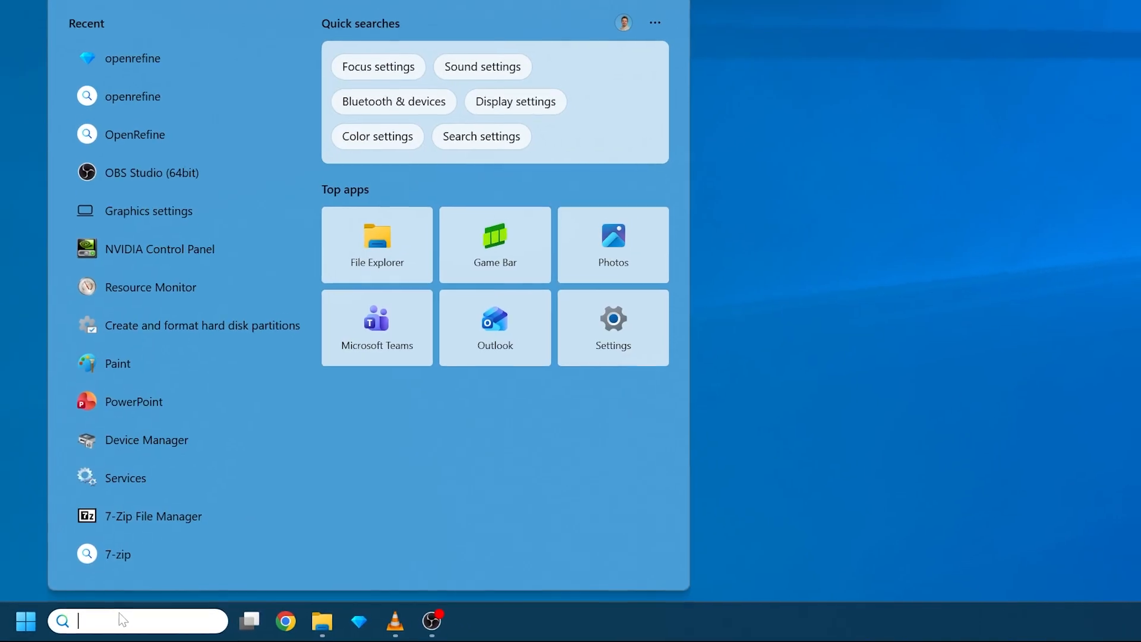
text(openrefine)
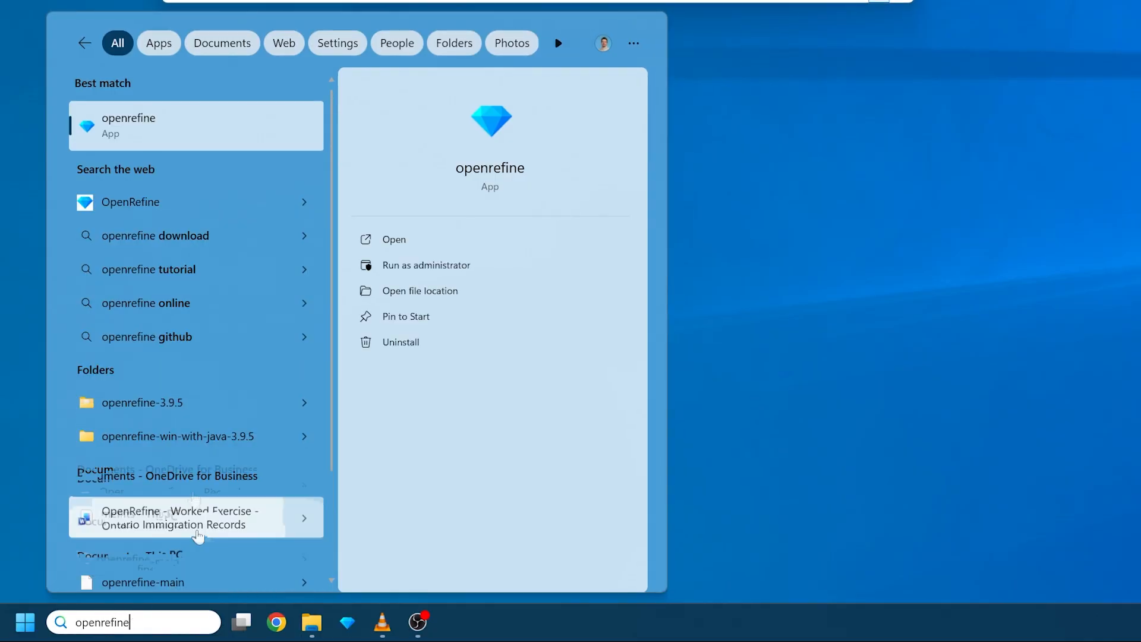
click(128, 125)
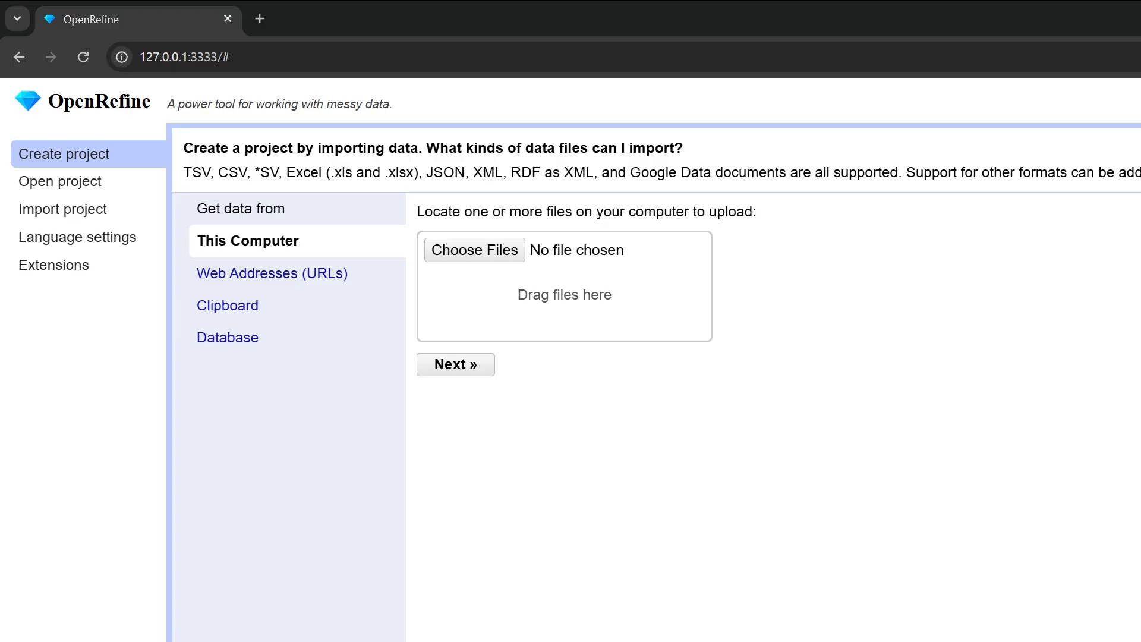
Review the list of installed extensions and return to project creation.
click(46, 272)
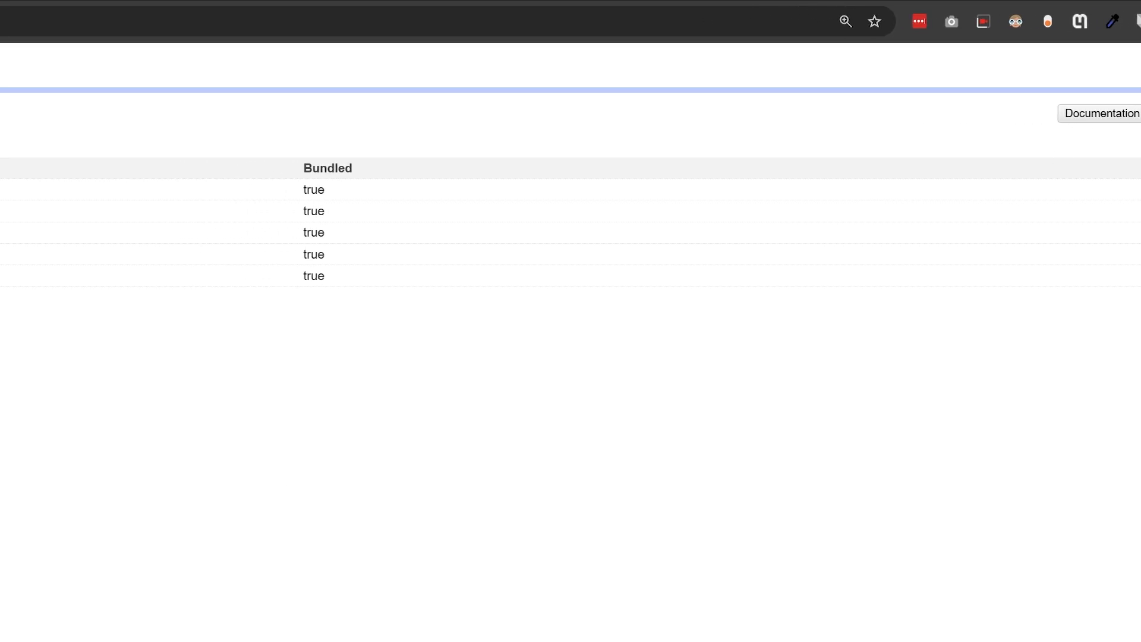
click(95, 127)
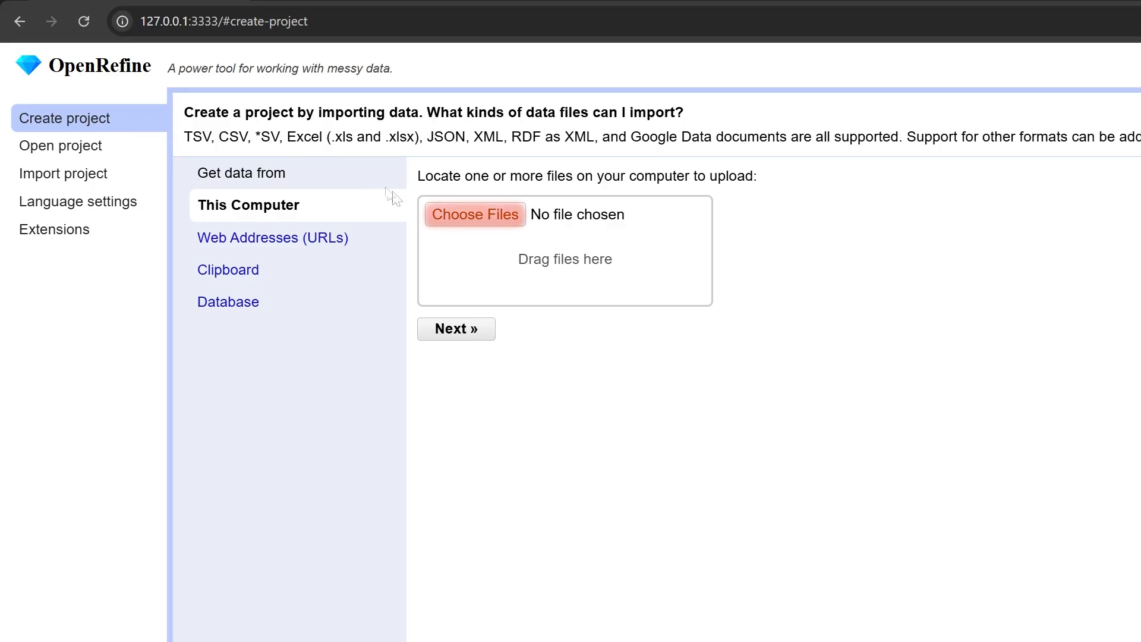
Upload Ontario_immigration_records_1865-1883_dataset_0.csv from the desktop's Datasets folder and proceed to its import preview.
click(445, 225)
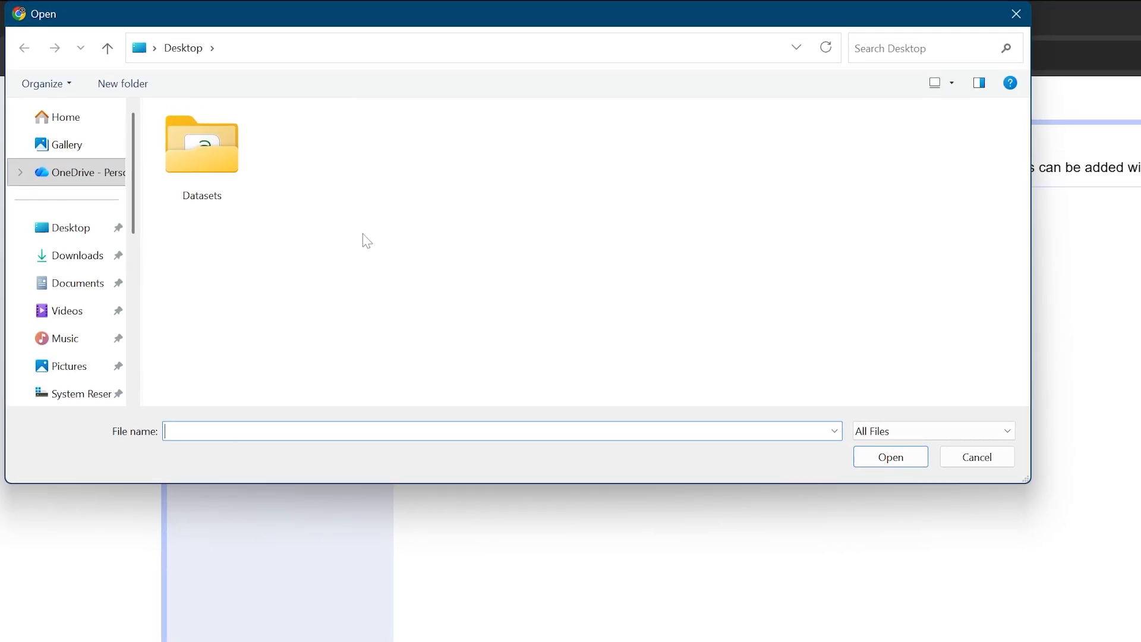
double_click(230, 155)
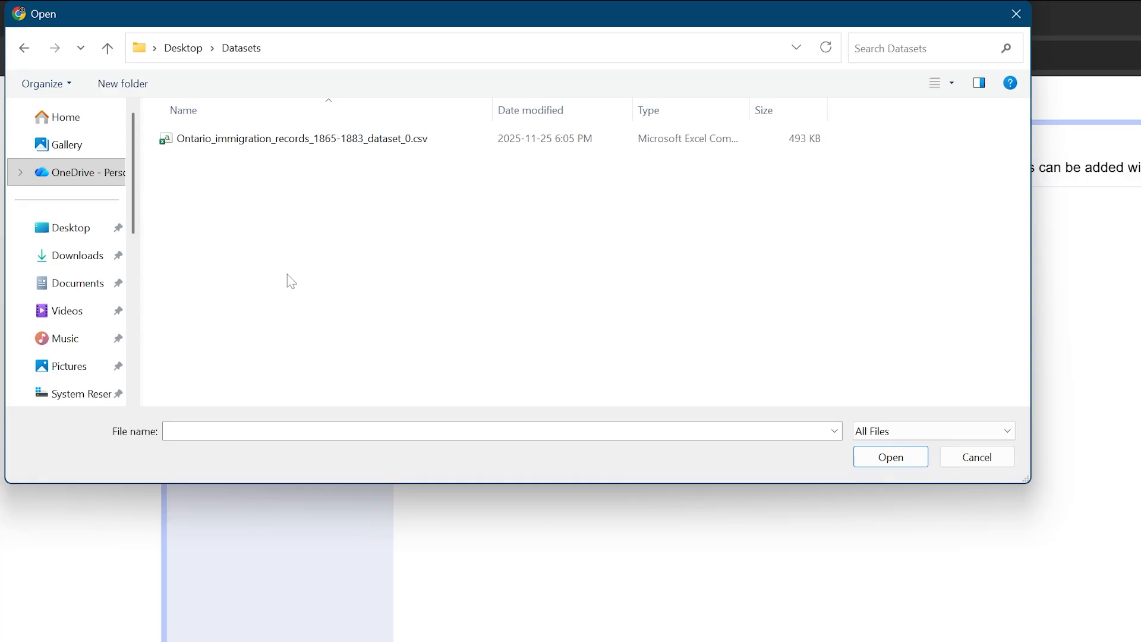
click(380, 143)
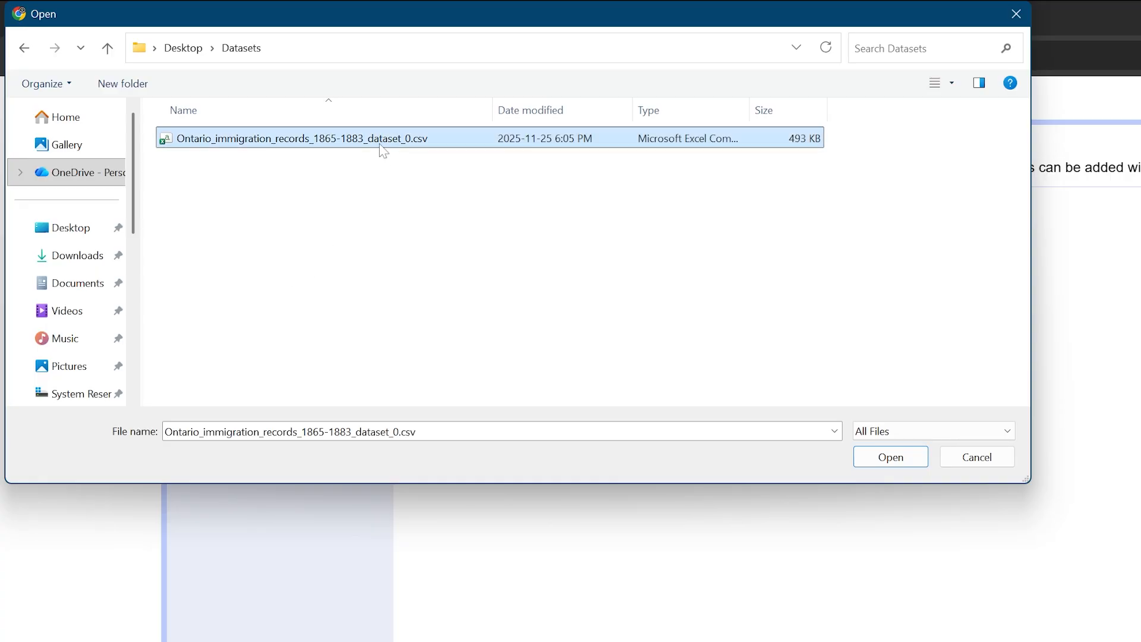
click(888, 466)
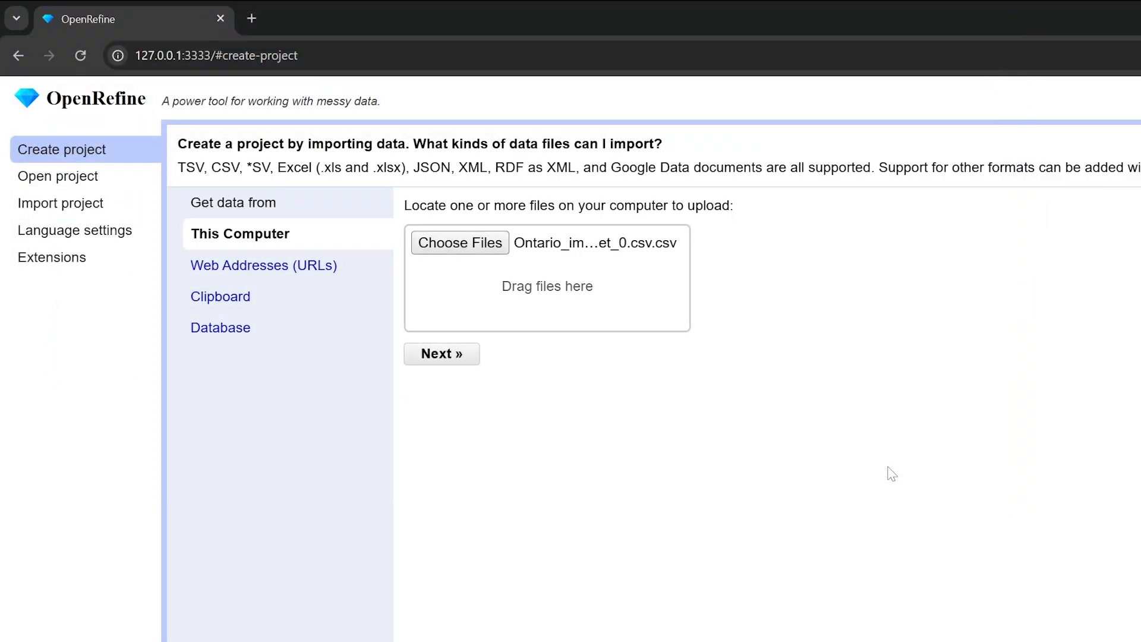
click(470, 370)
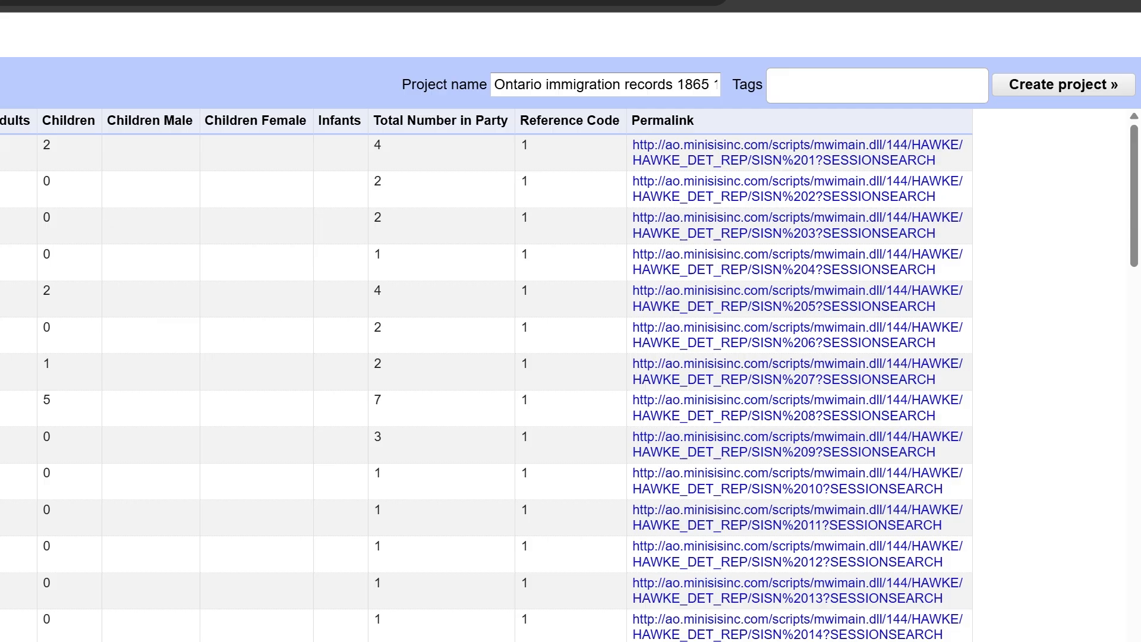
Create the project as ON_immigration_1865_1883 with leading and trailing whitespace trimmed from strings.
triple_click(712, 84)
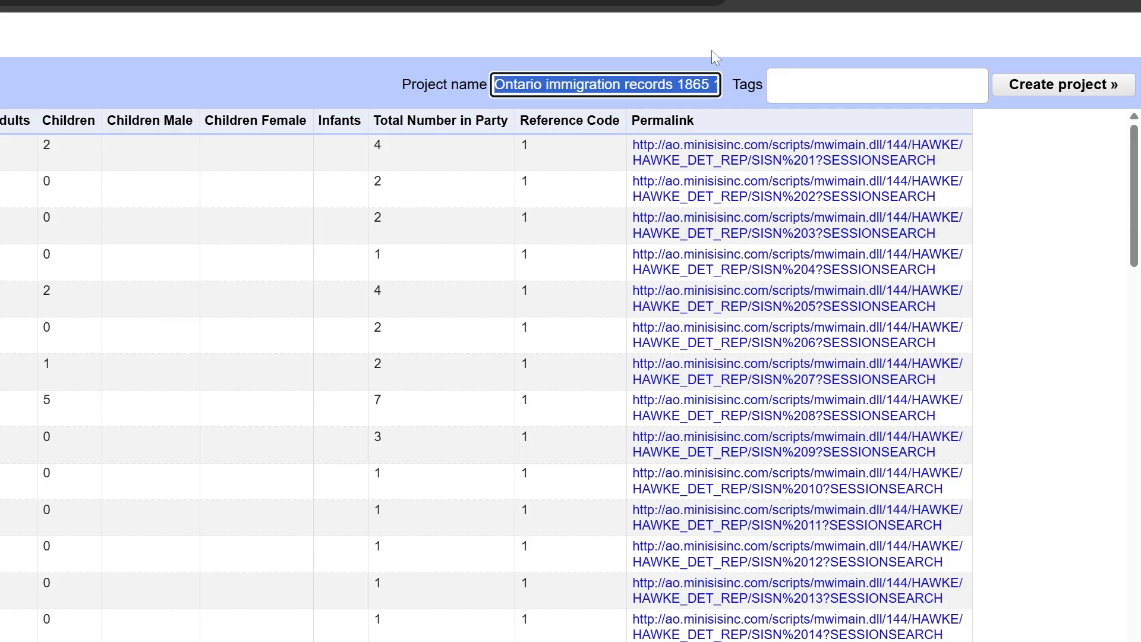
text(ON)
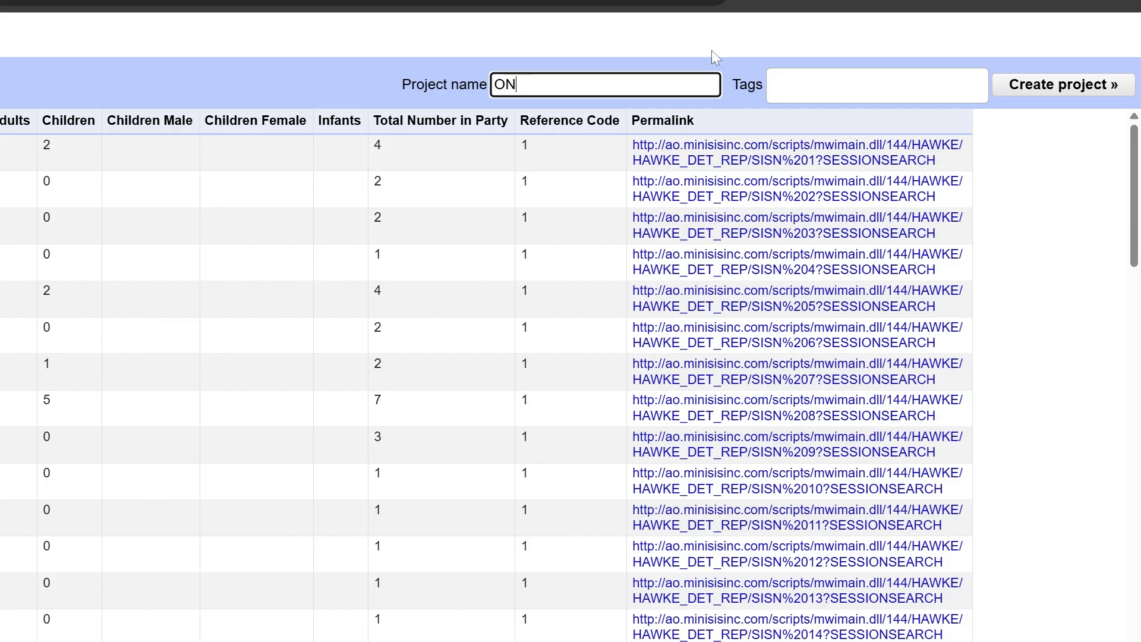
text(_immigration_186)
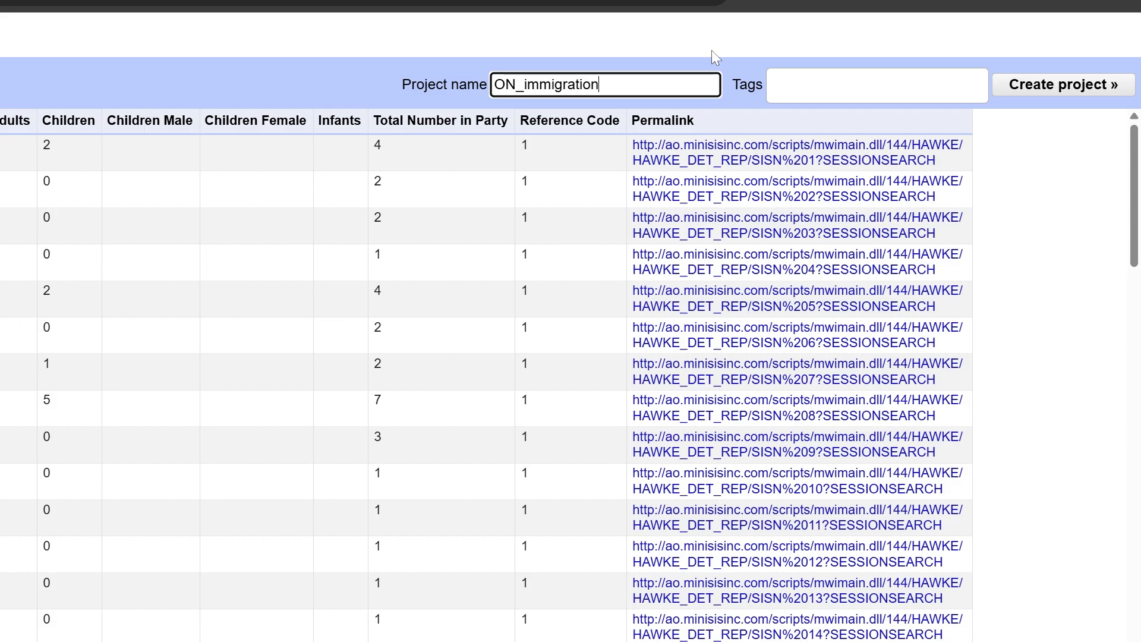
text(5_1883)
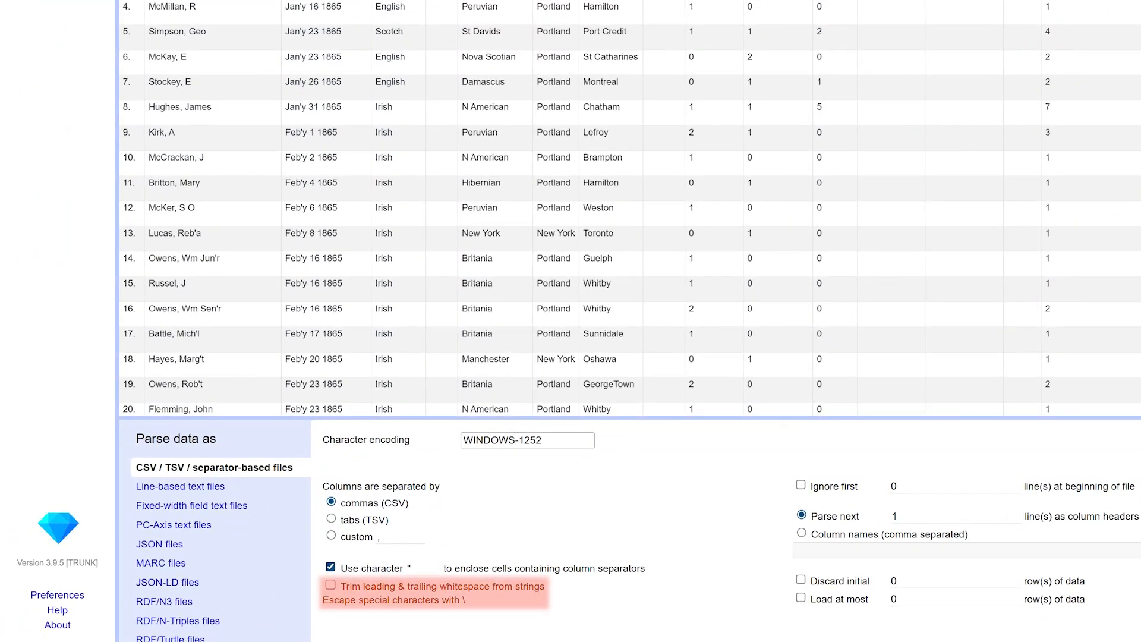
click(330, 586)
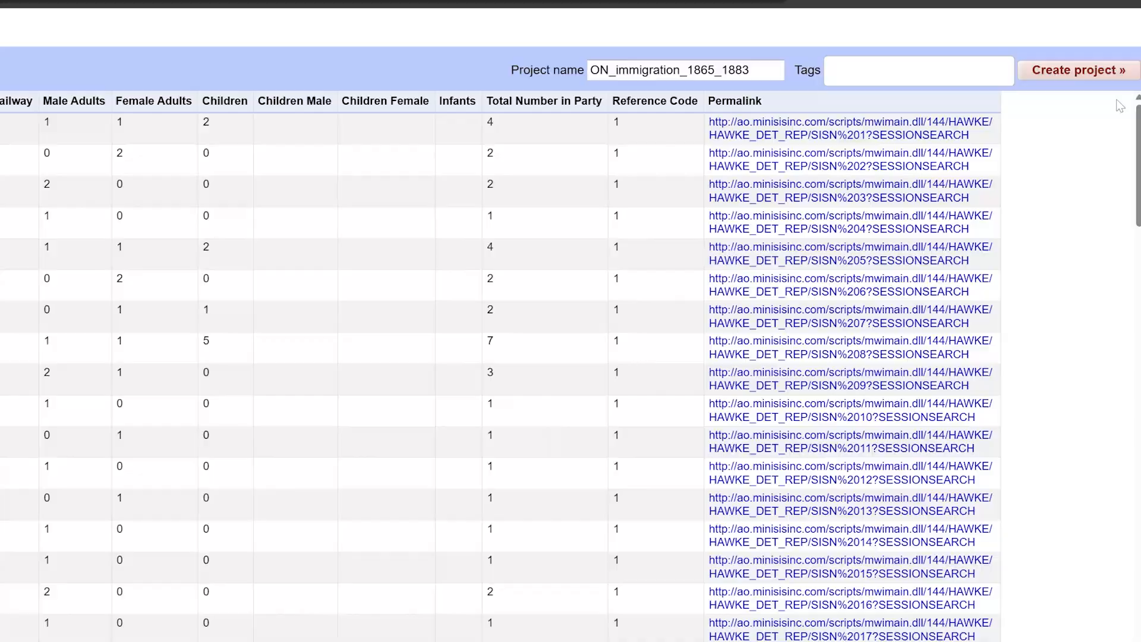
click(1076, 70)
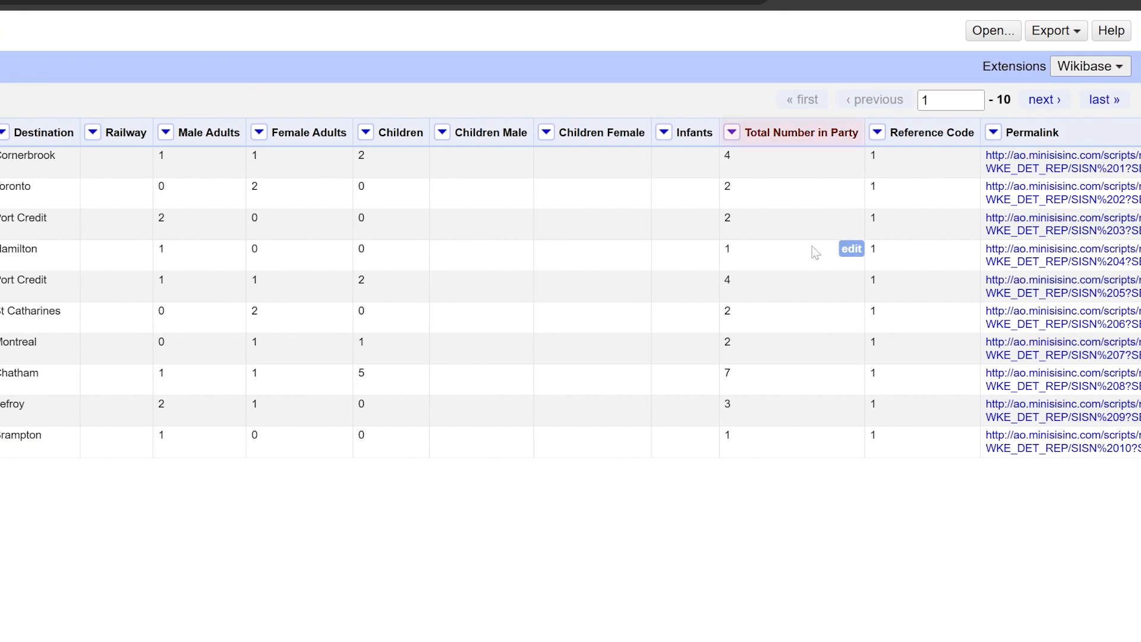
Sort the rows by Total Number in Party as numbers, smallest first.
click(731, 131)
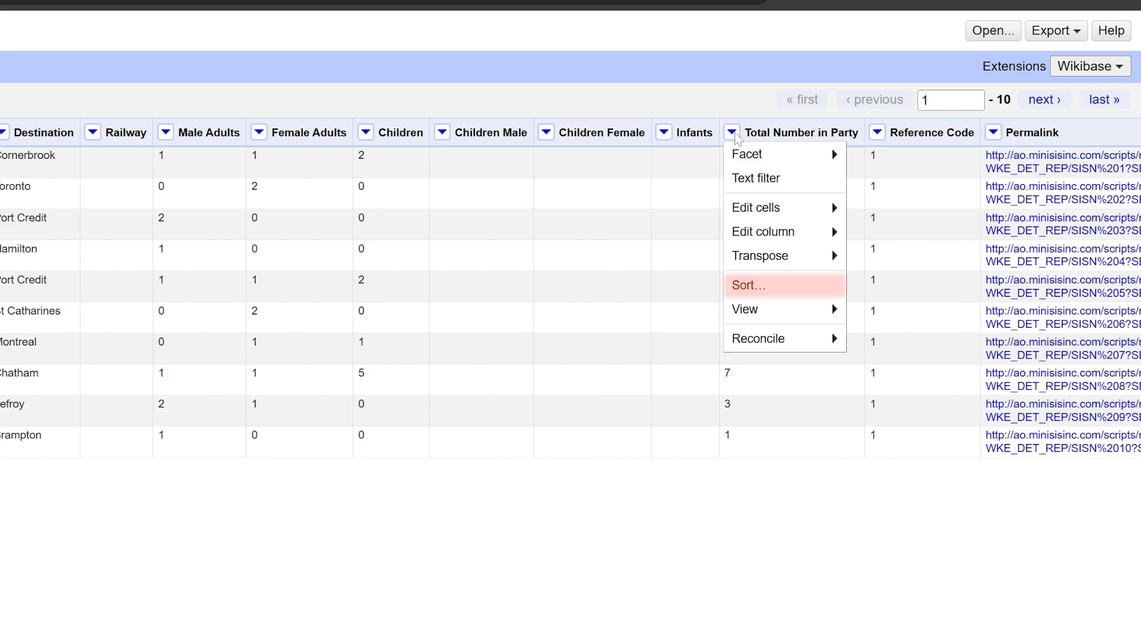
click(768, 286)
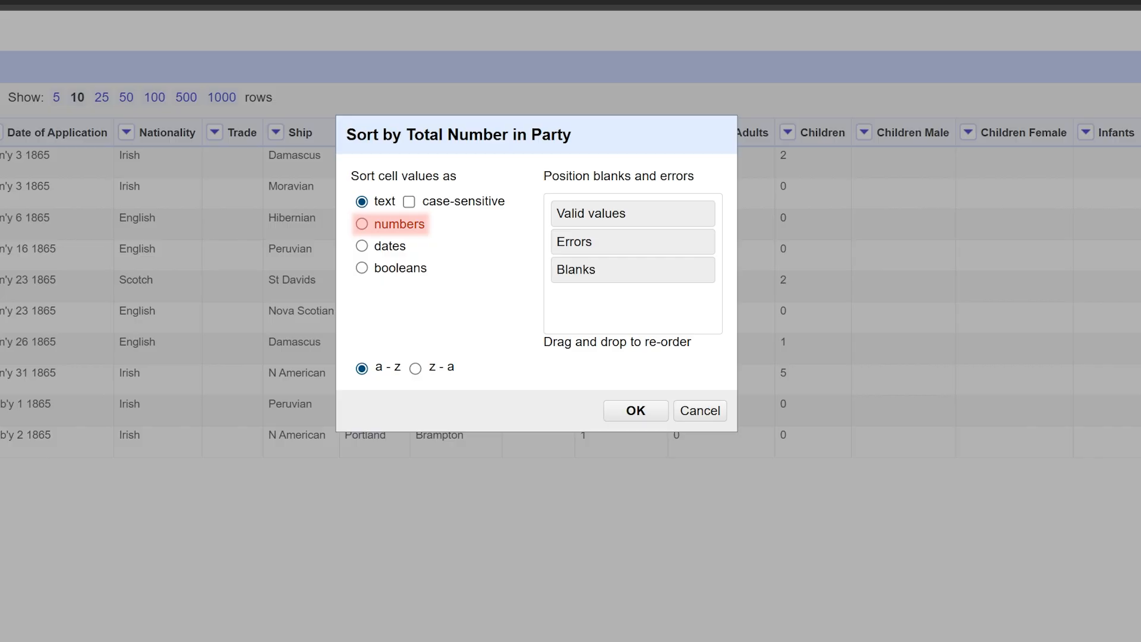
click(362, 224)
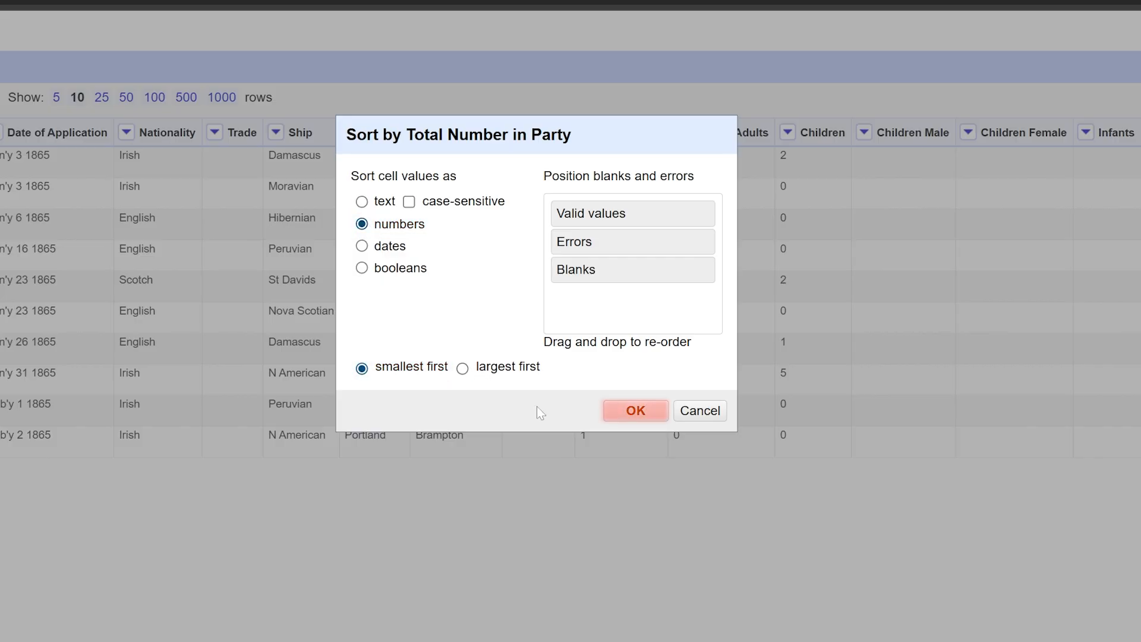
click(621, 415)
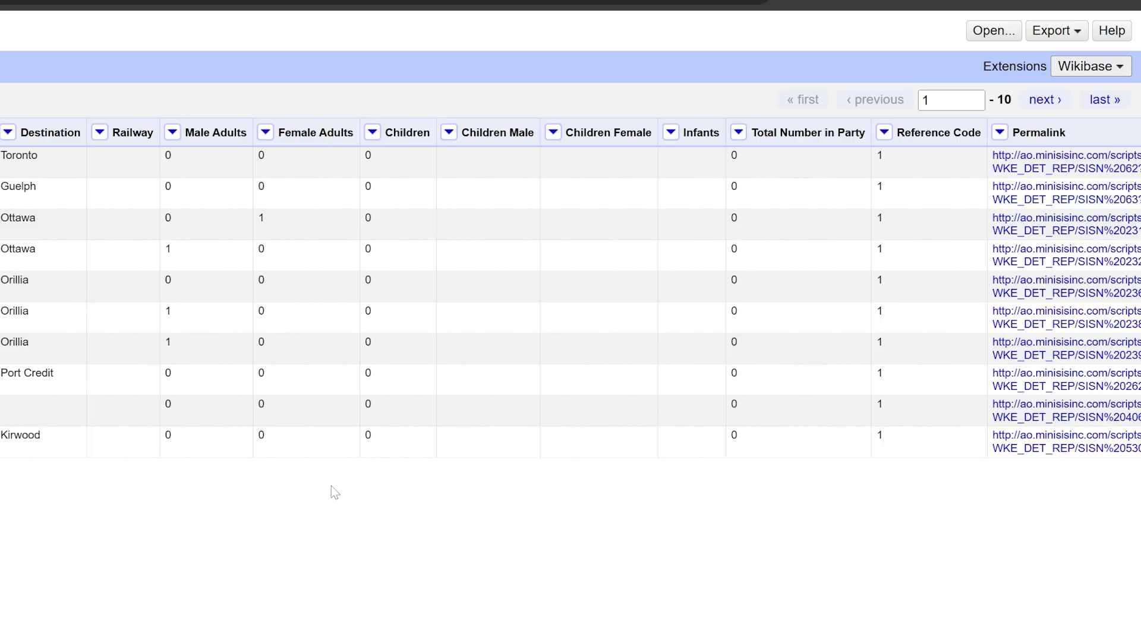
Reverse the Total Number in Party sort so the largest parties come first.
scroll(272, 101, left, 7)
click(345, 97)
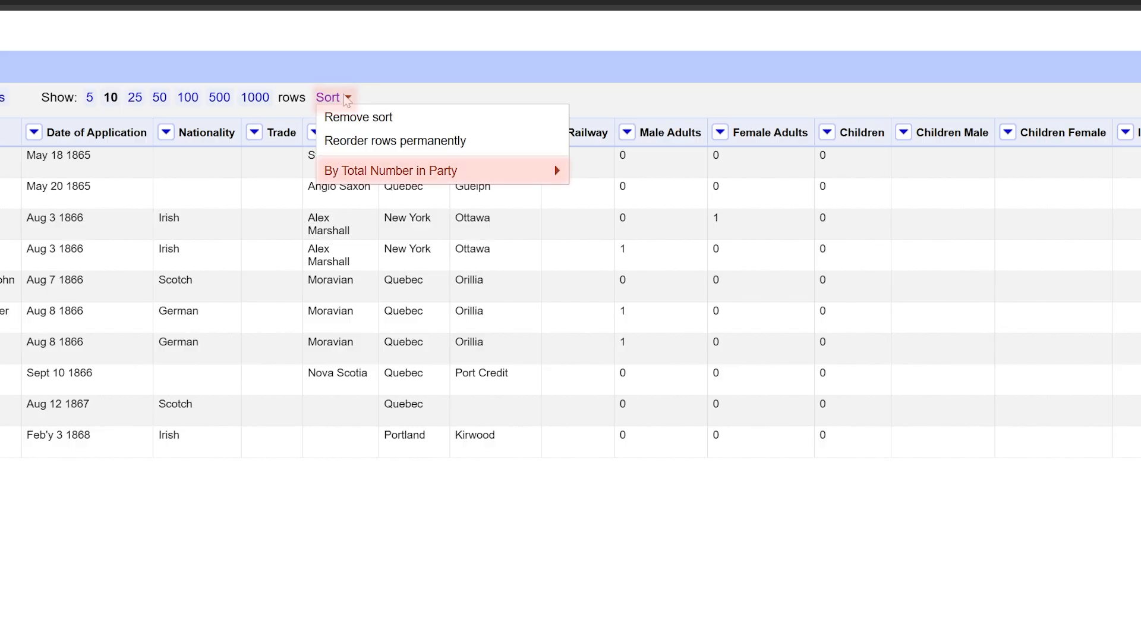
mouse_move(501, 172)
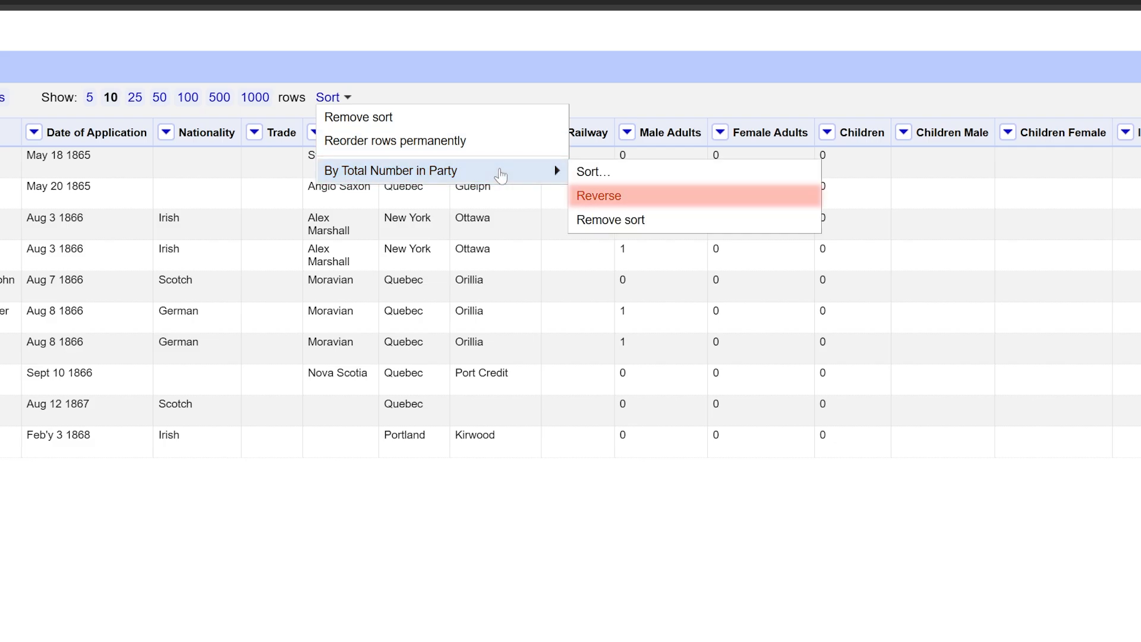
click(652, 201)
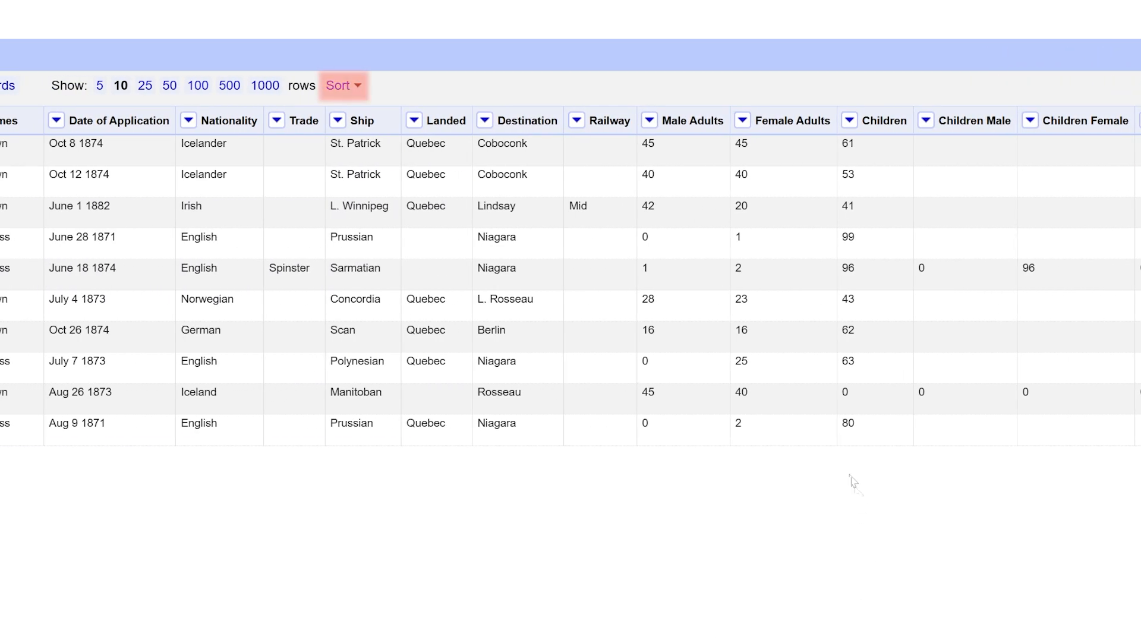
Remove the sort from the table to restore the original row order.
mouse_move(556, 186)
click(358, 87)
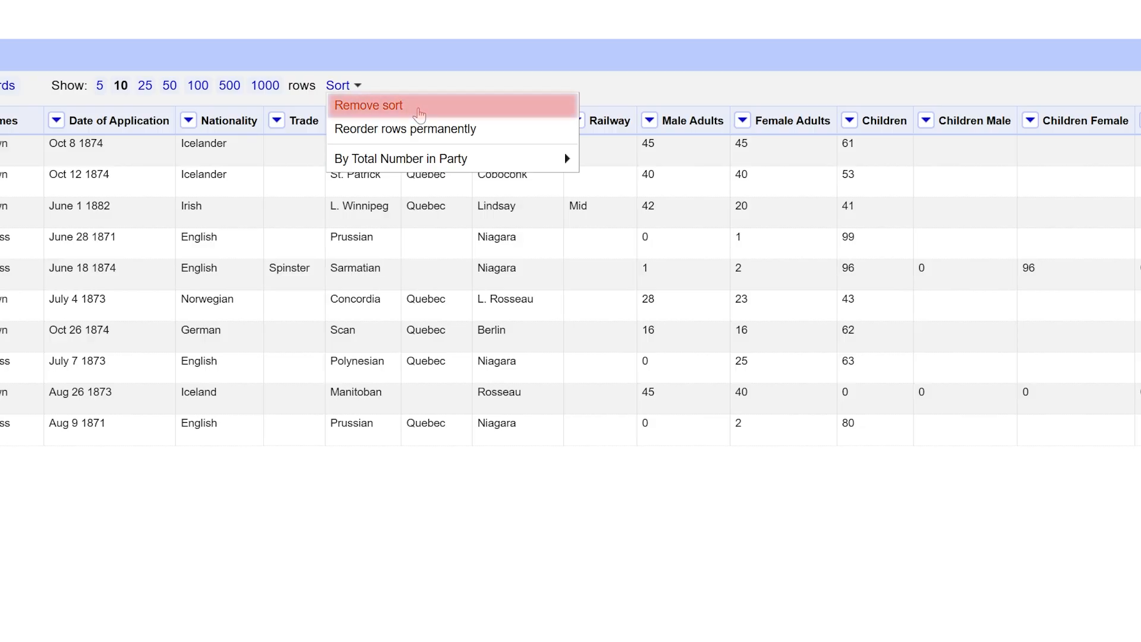
click(419, 114)
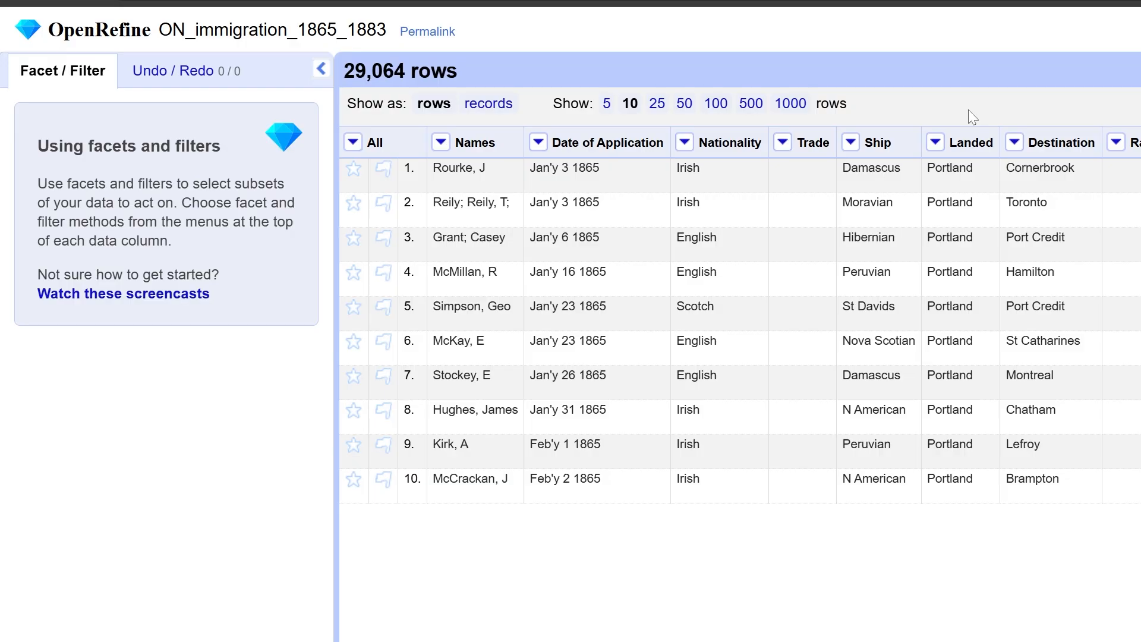
Examine the Nationality values in a text facet sorted by count, and close the facet when finished.
click(684, 142)
mouse_move(734, 177)
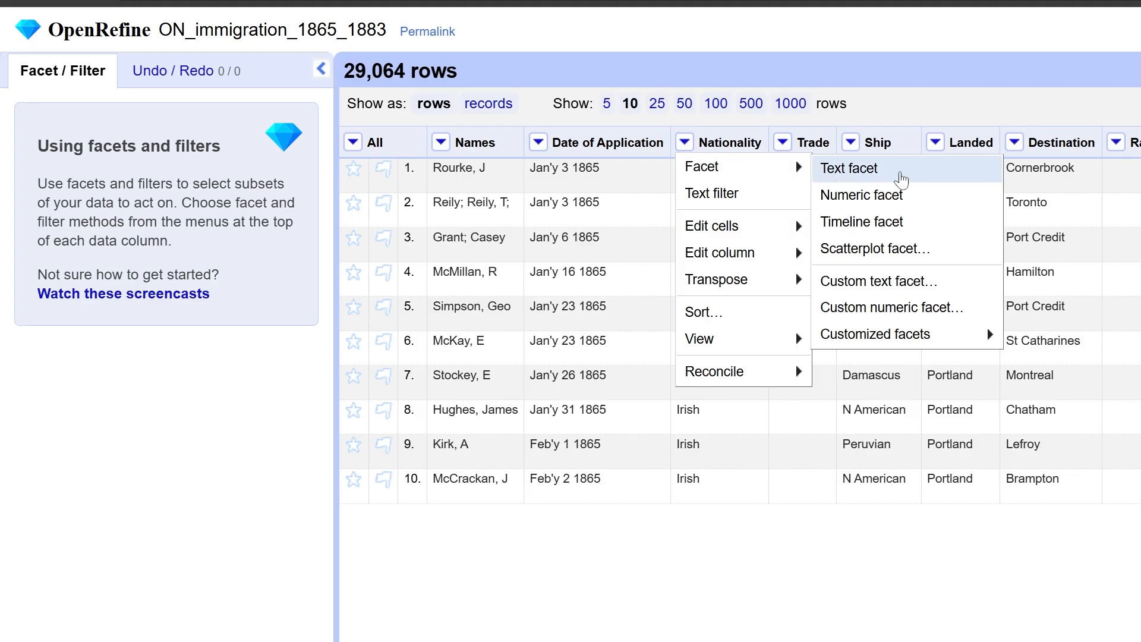
click(901, 178)
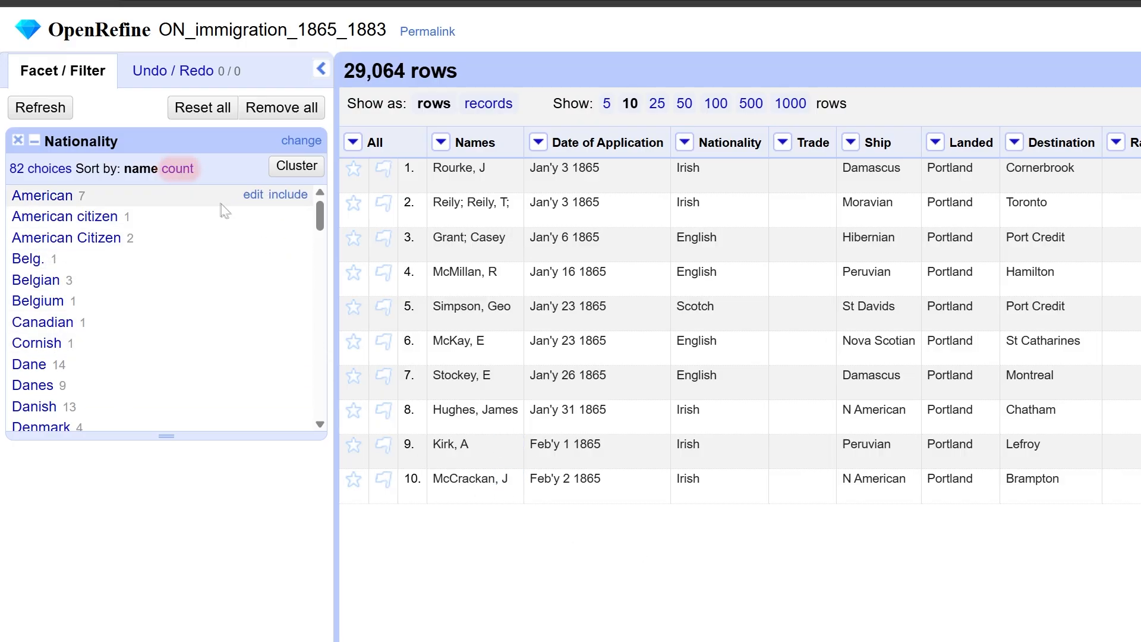
click(187, 174)
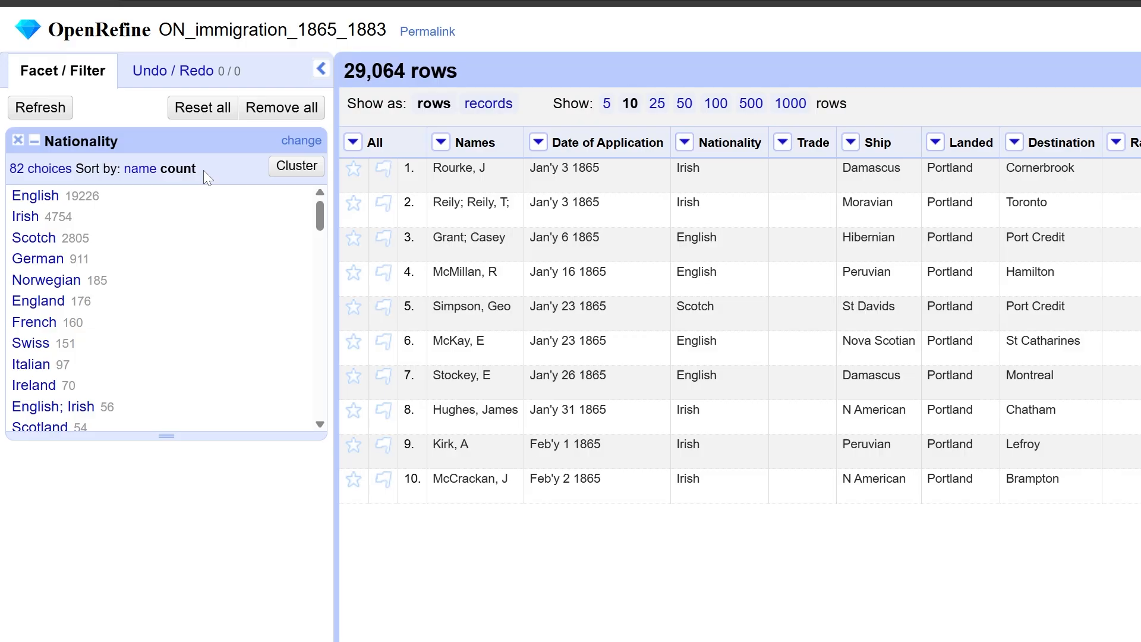
click(18, 141)
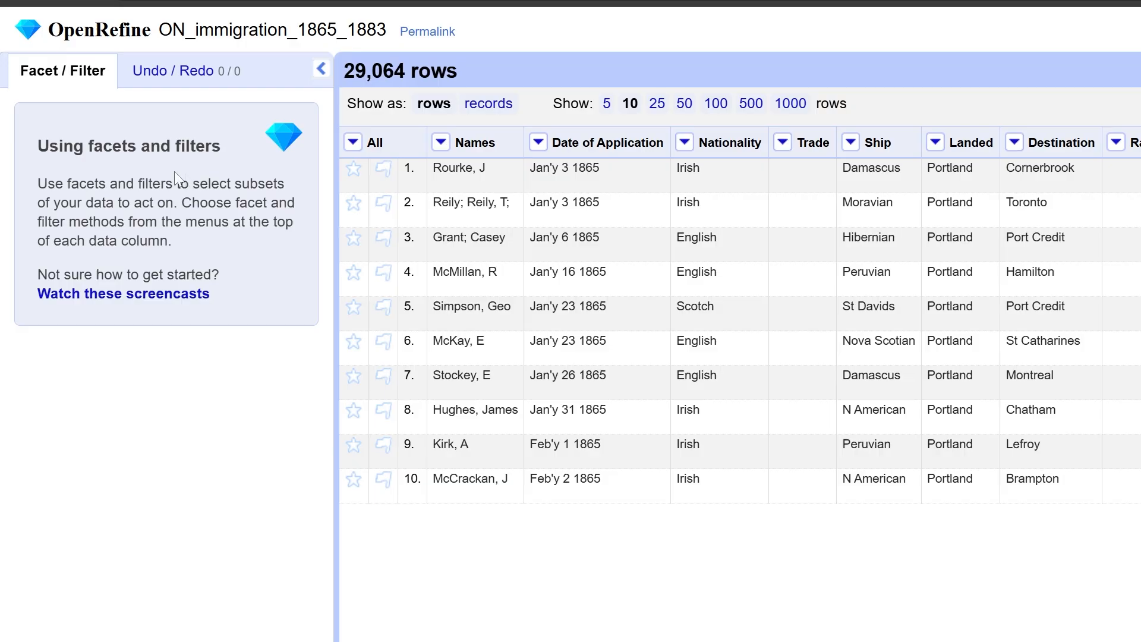
Filter the Trade column with a text filter for "farm".
click(783, 143)
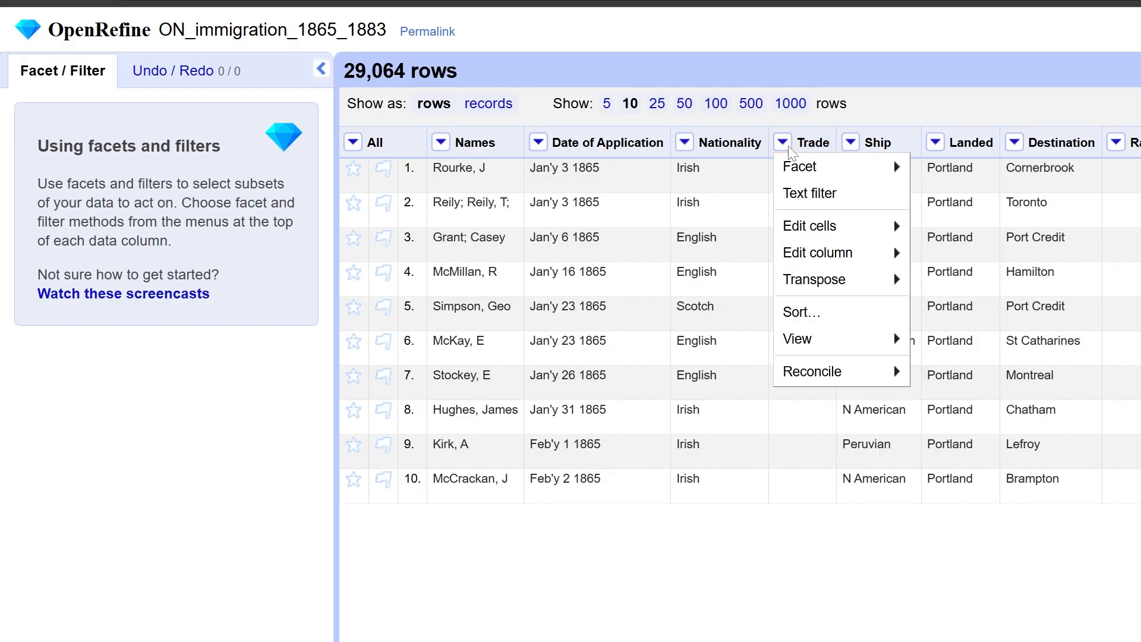
click(852, 204)
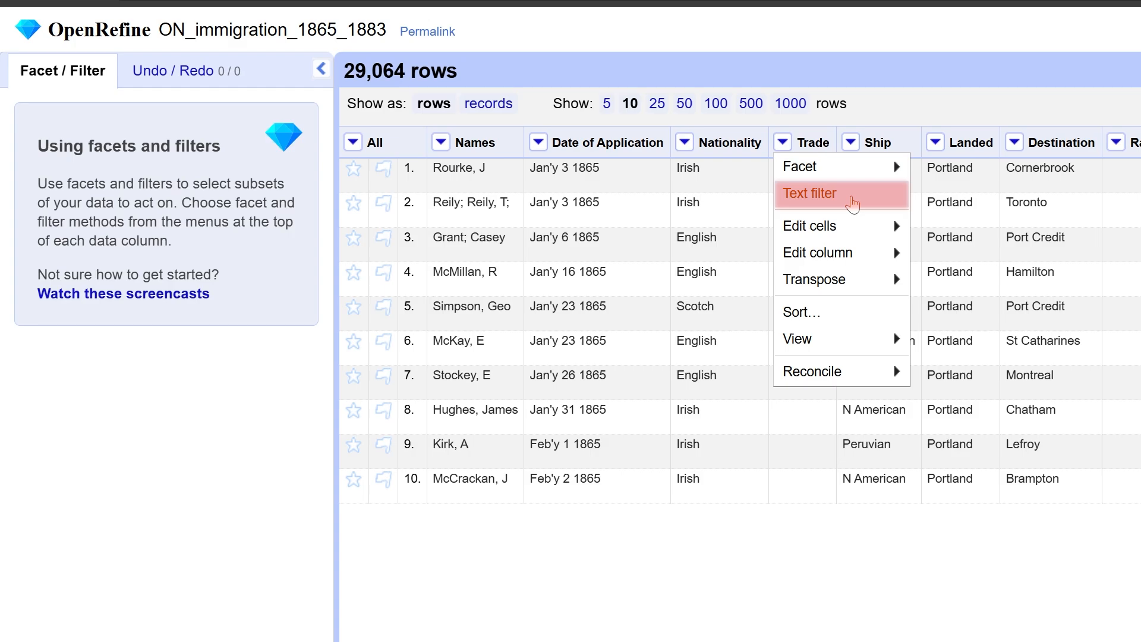
click(853, 204)
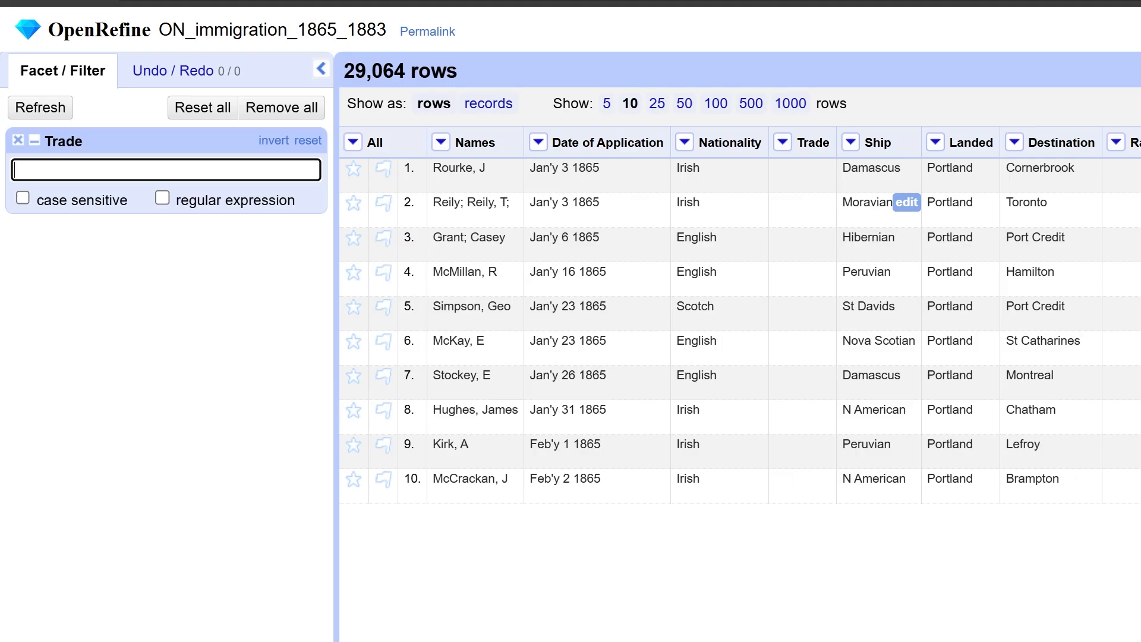
text(farm)
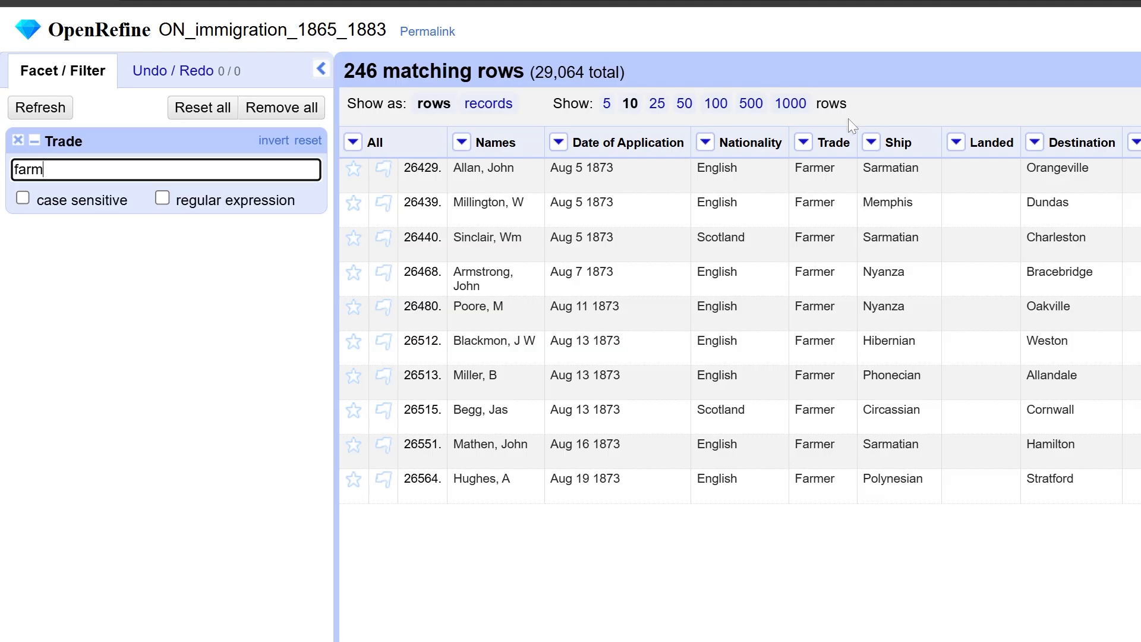
Add a text facet on the filtered Trade column and remove the "farm" text filter.
click(803, 144)
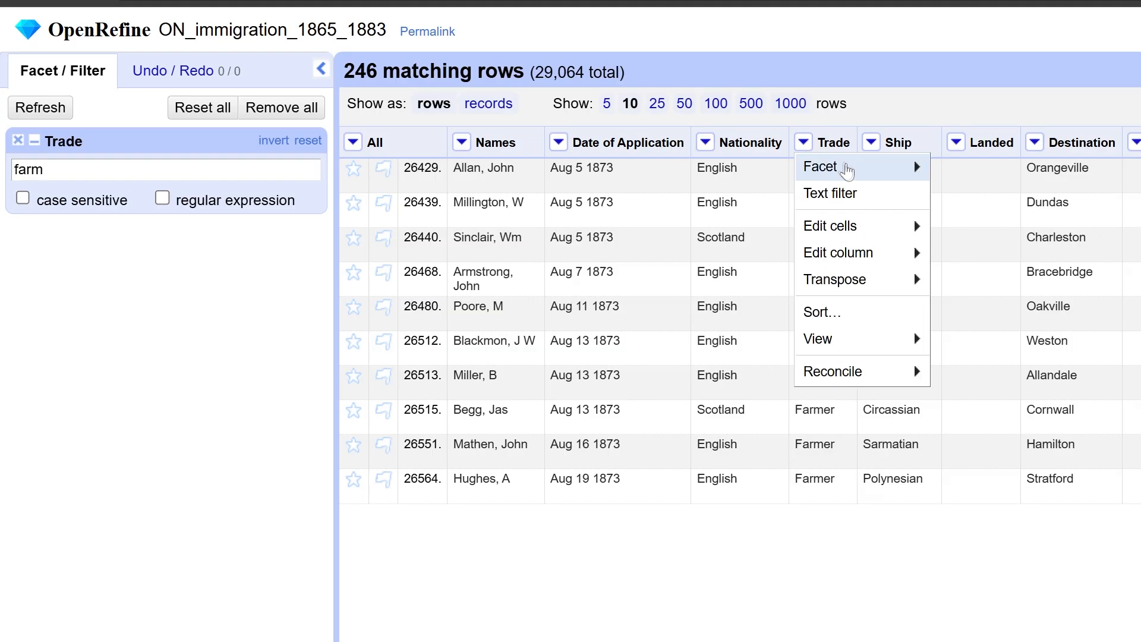
mouse_move(850, 172)
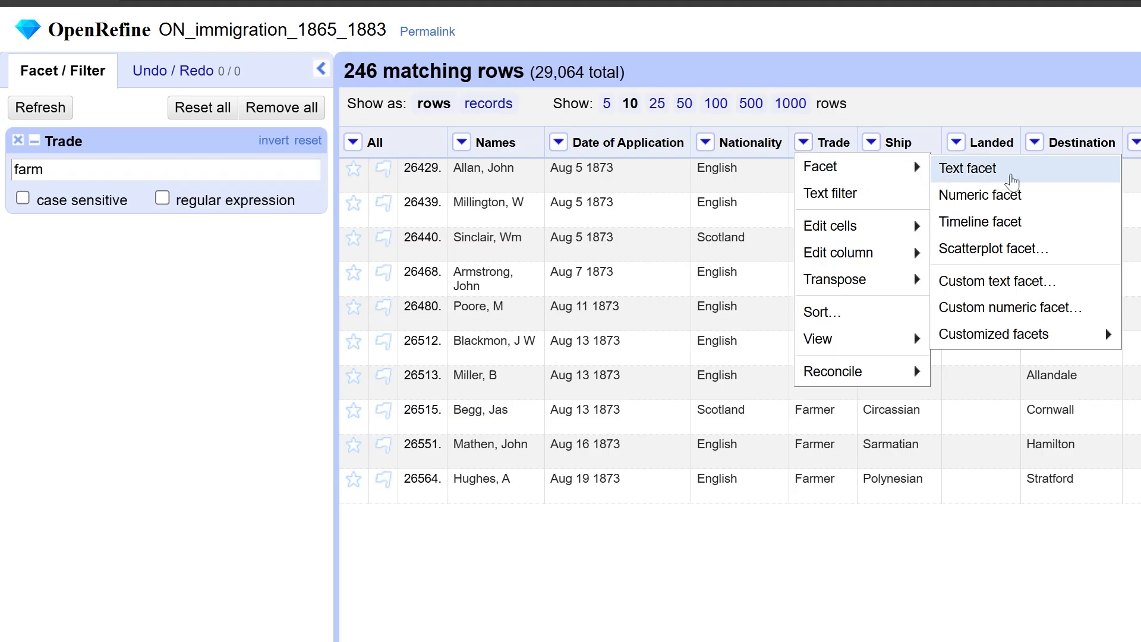
click(1013, 181)
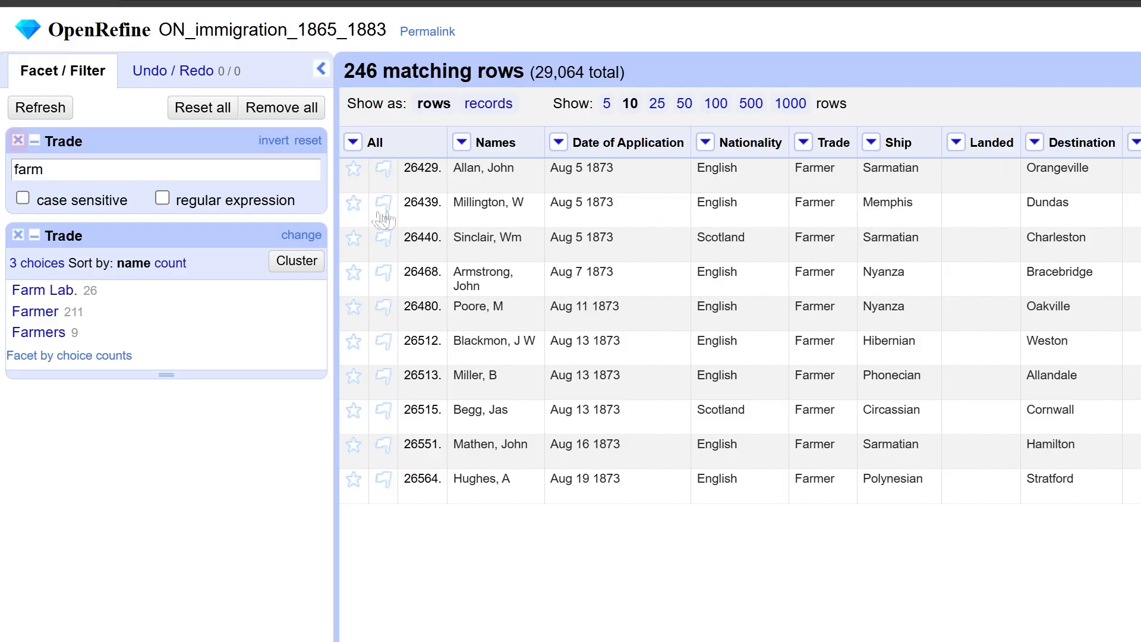
click(19, 142)
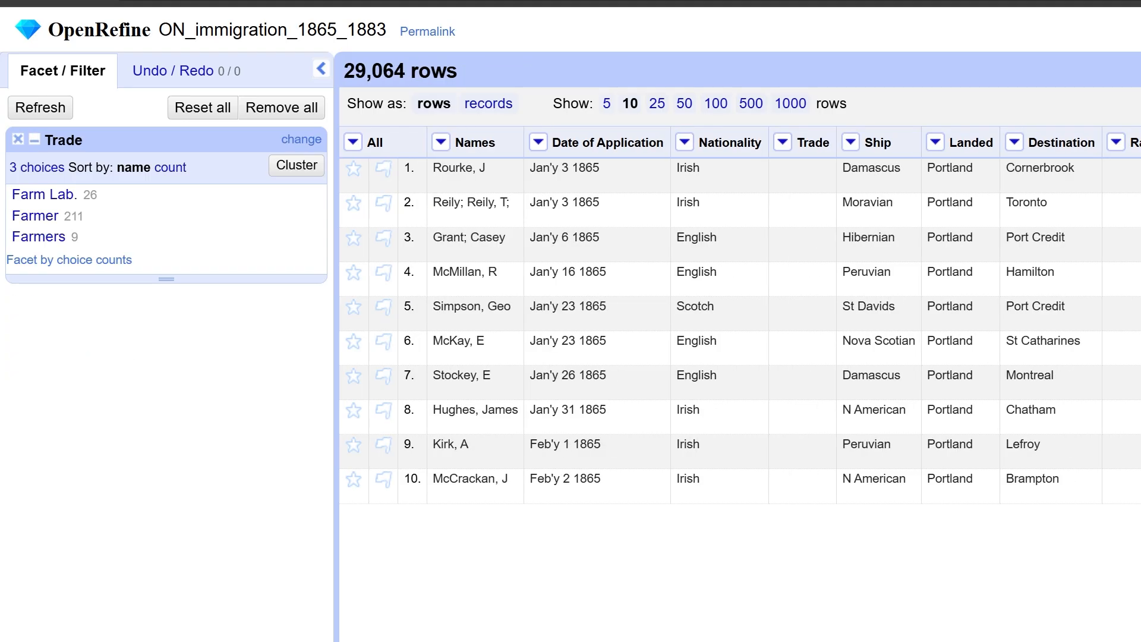